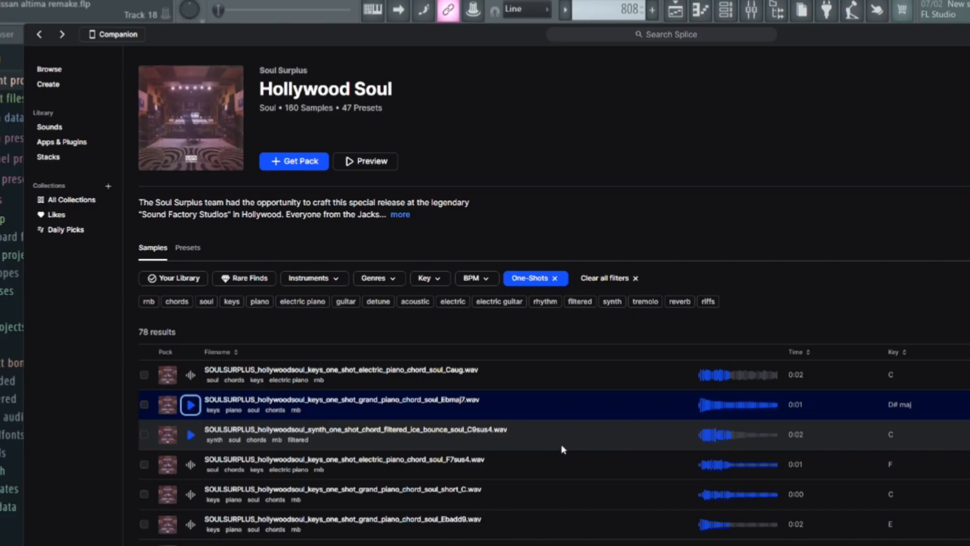
# - Audition the keys chord one-shots in the Hollywood Soul pack, including the grand piano Ebmaj7, Ebadd9 and Eb samples
pyautogui.scroll(-3, 561, 443)
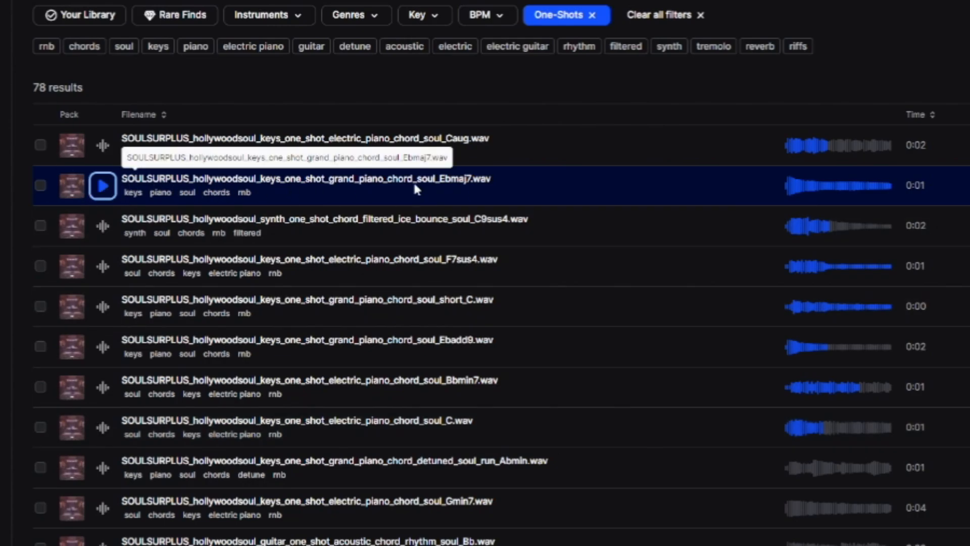
pyautogui.click(103, 186)
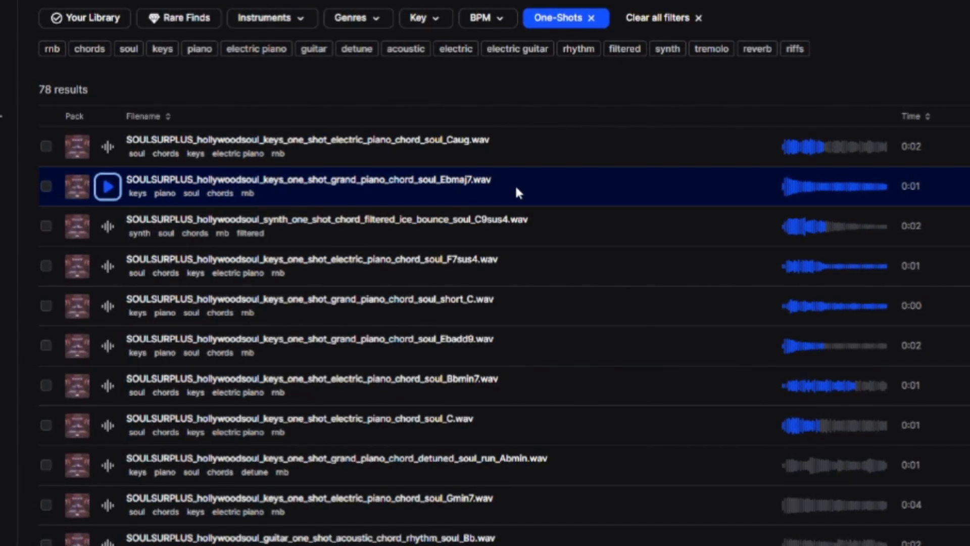
pyautogui.scroll(-2, 514, 183)
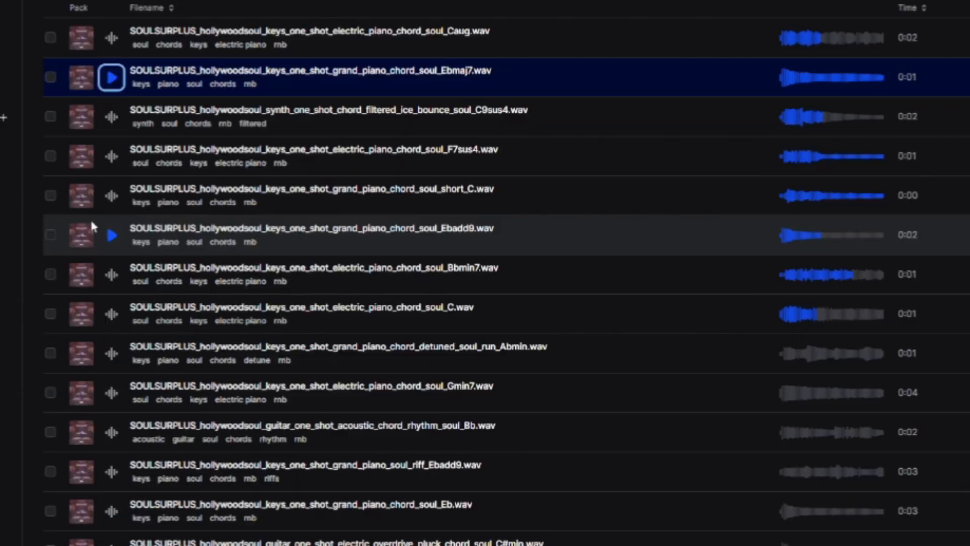
pyautogui.click(110, 235)
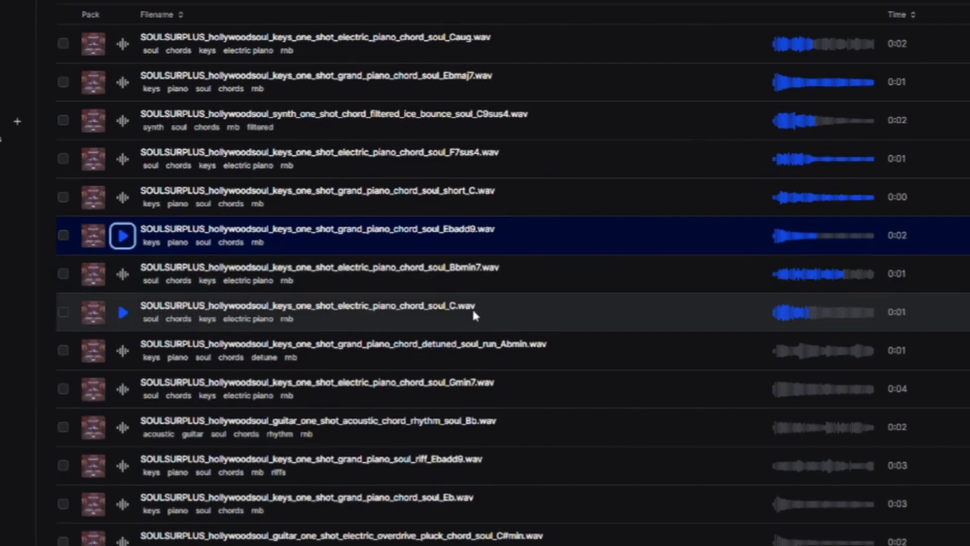
pyautogui.scroll(2, 472, 307)
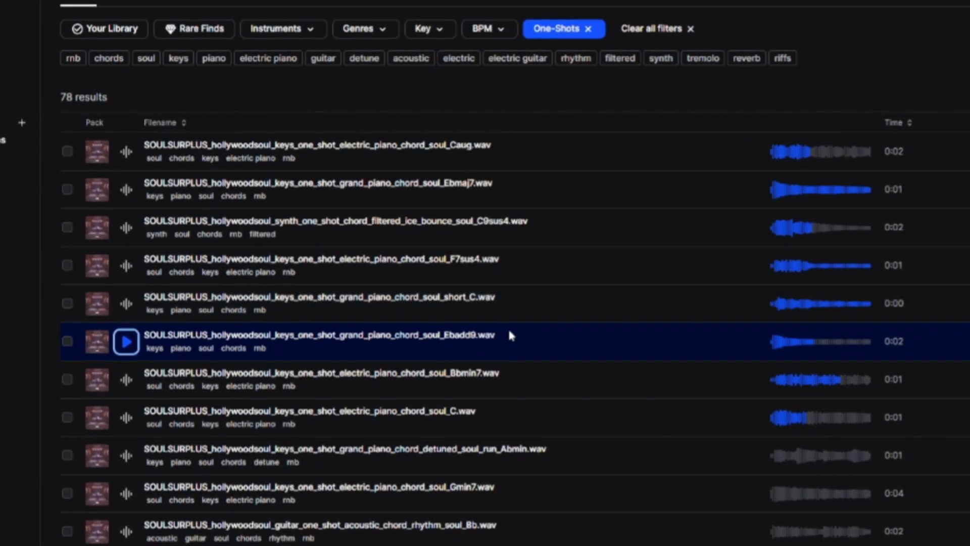
pyautogui.scroll(-5, 527, 360)
pyautogui.click(127, 399)
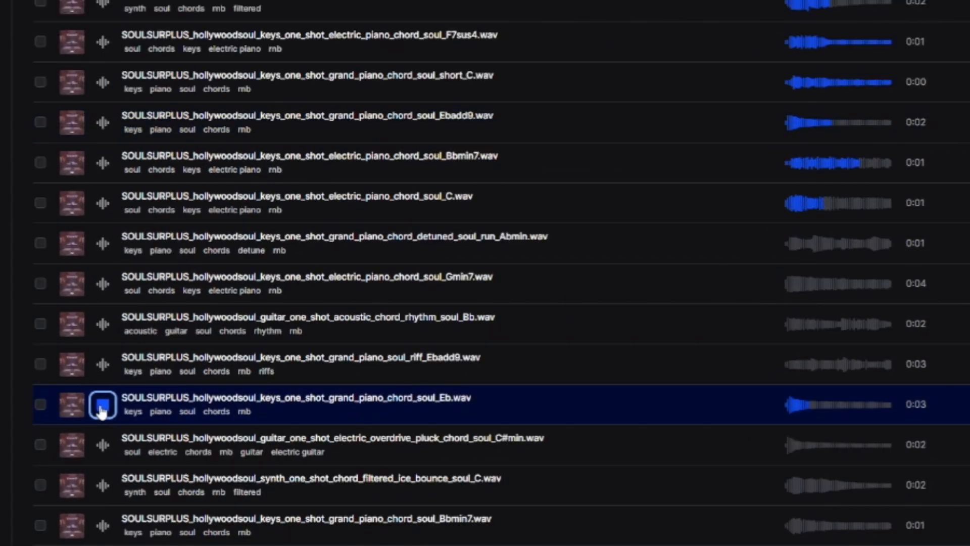
pyautogui.scroll(-3, 103, 429)
pyautogui.click(104, 422)
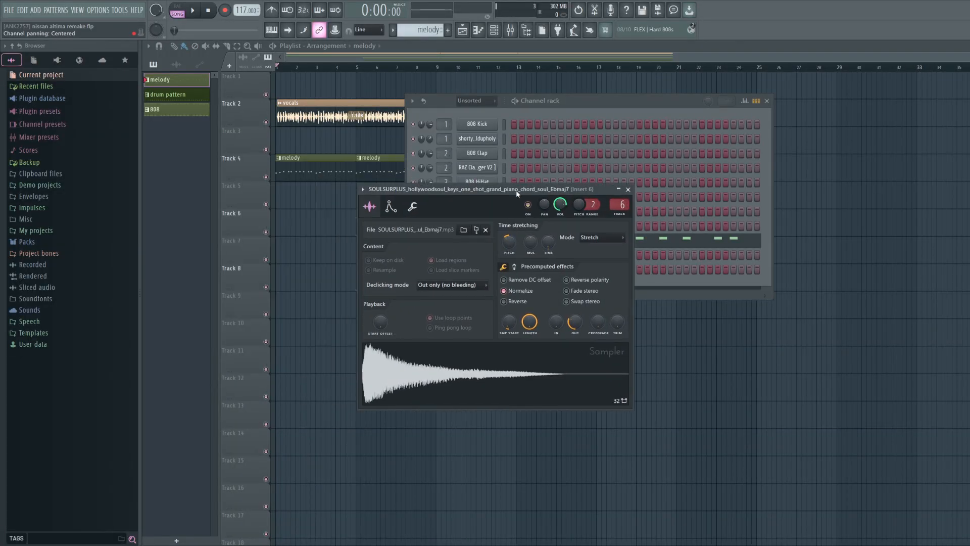
# - Switch to FL Studio, examine the Ebmaj7 chord's sampler settings and play the melody pattern in its piano roll
pyautogui.moveTo(516, 197); pyautogui.dragTo(701, 196)
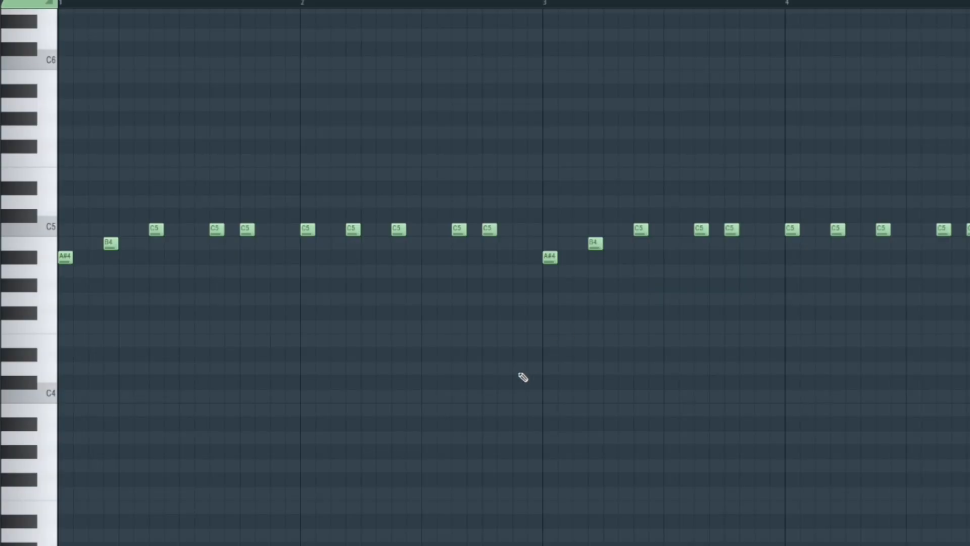
pyautogui.press('space')
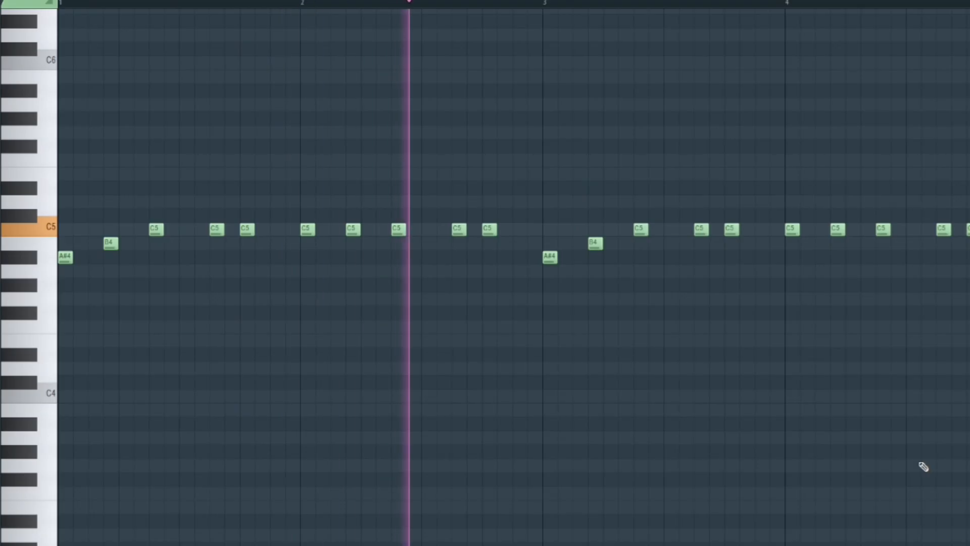
pyautogui.press('space')
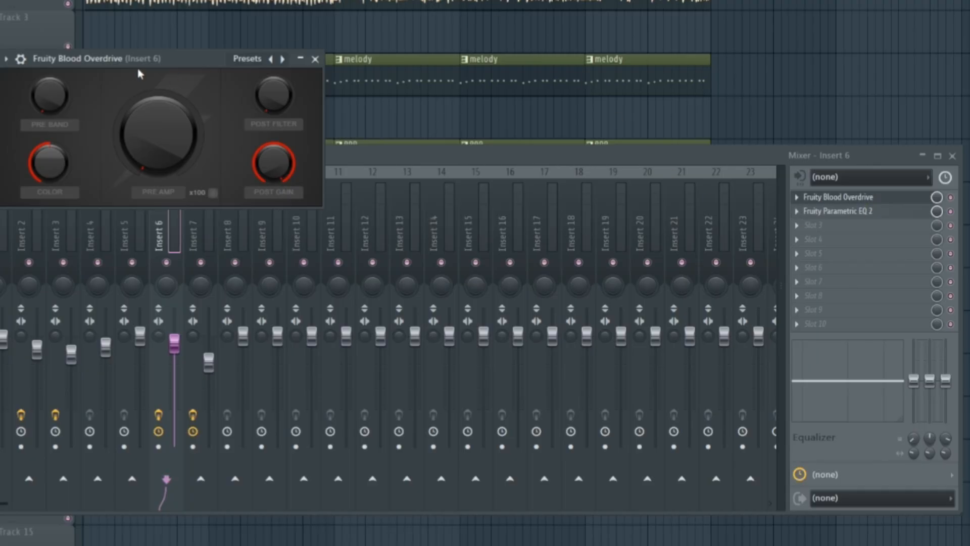
# - Inspect the Fruity Blood Overdrive and Fruity Parametric EQ 2 settings on mixer insert 6
pyautogui.moveTo(141, 67); pyautogui.dragTo(388, 181)
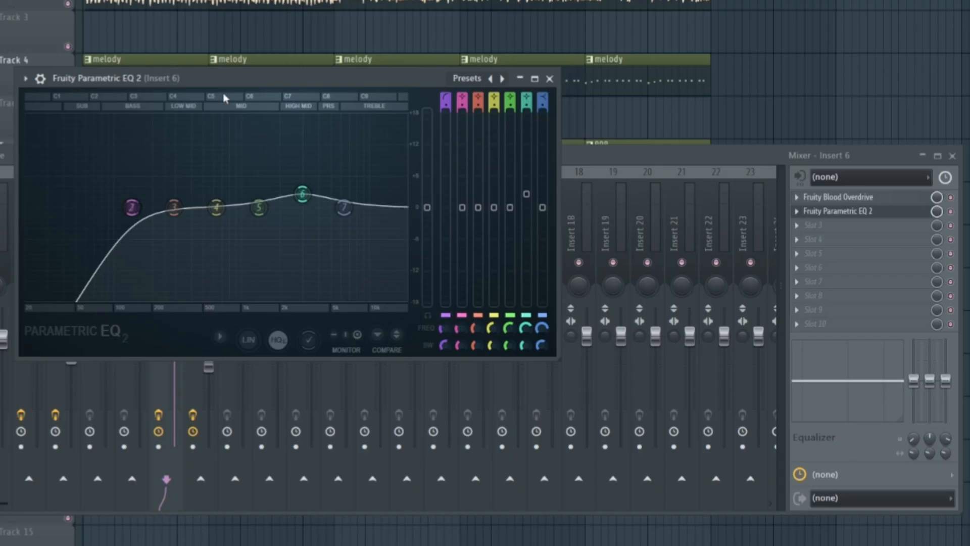
pyautogui.moveTo(224, 78); pyautogui.dragTo(479, 139)
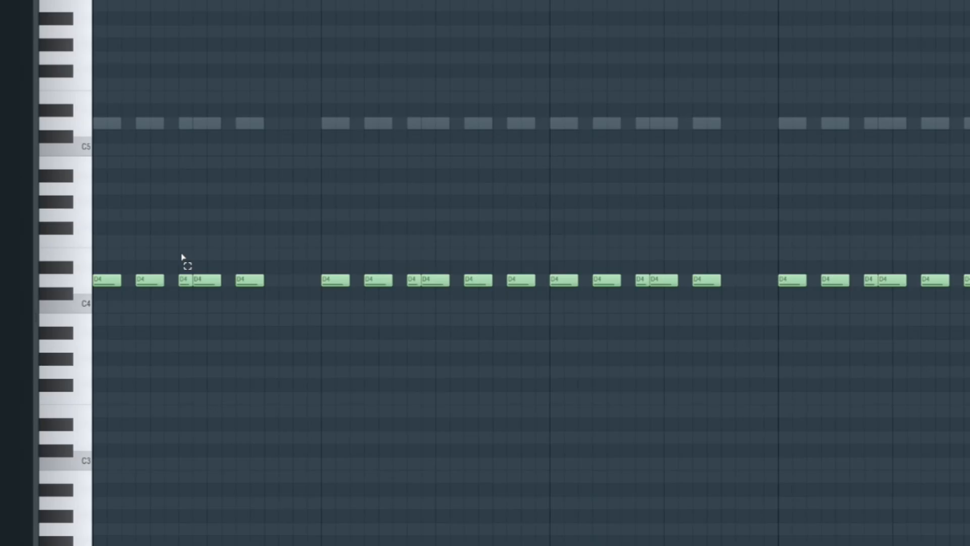
pyautogui.moveTo(183, 248); pyautogui.dragTo(187, 311)
pyautogui.moveTo(412, 248); pyautogui.dragTo(415, 308)
pyautogui.click(435, 236)
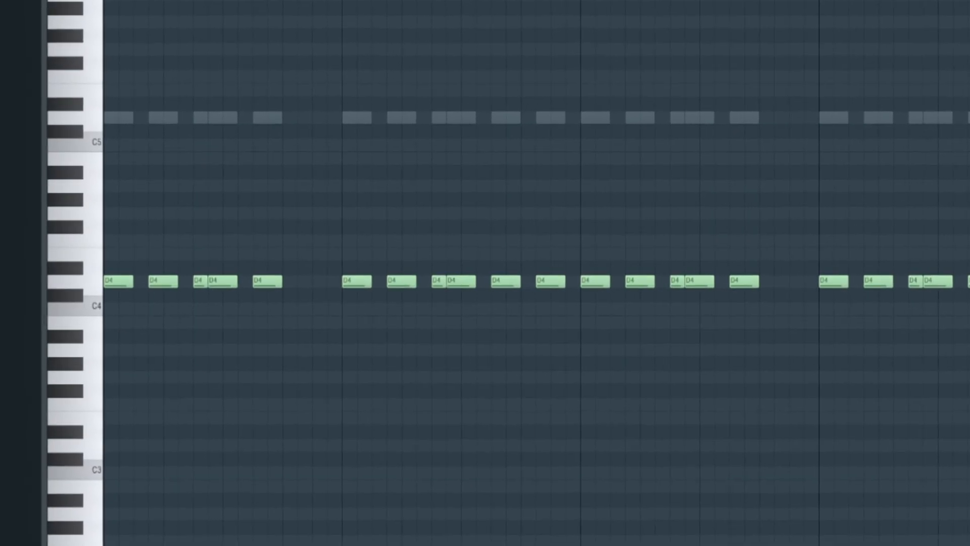
pyautogui.moveTo(969, 220); pyautogui.dragTo(121, 395)
pyautogui.click(282, 405)
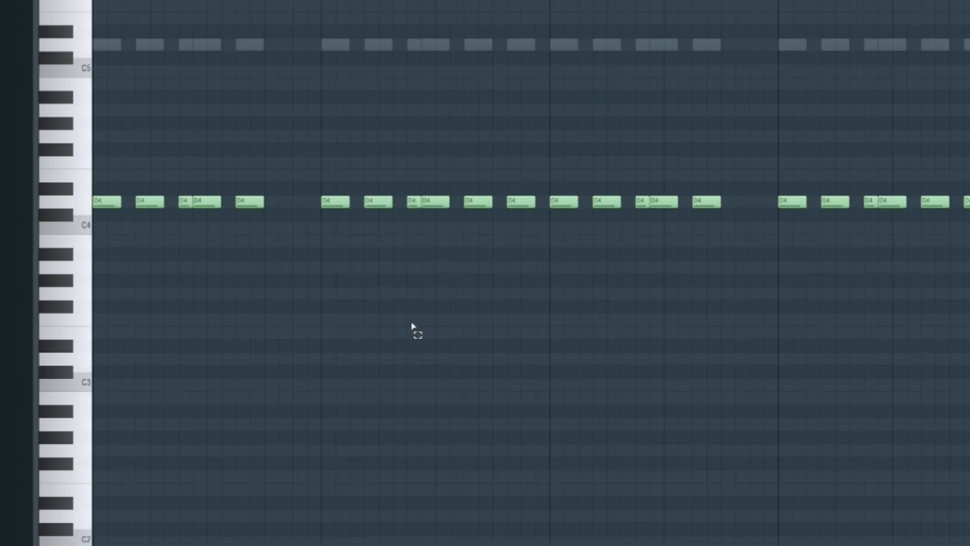
pyautogui.scroll(3, 413, 326)
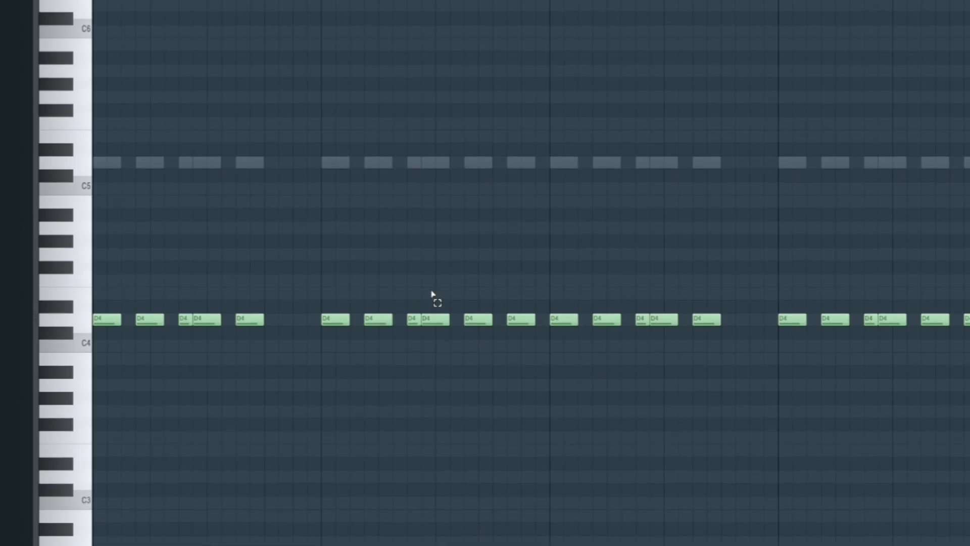
# - Try raising all the D4 notes of the 808 pattern by two semitones to E4
pyautogui.hotkey('shift', 'Up')
pyautogui.hotkey('shift', 'Up')
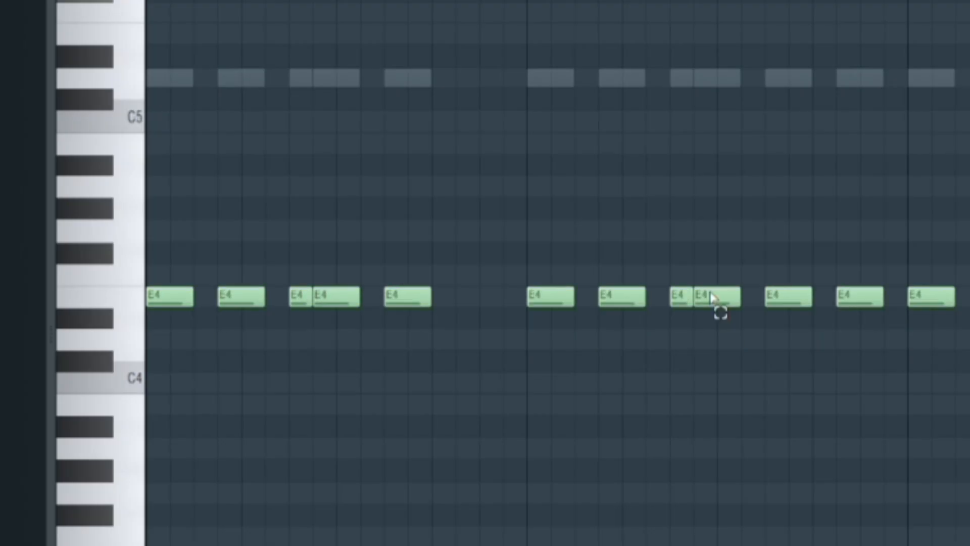
pyautogui.hotkey('shift', 'Down')
pyautogui.hotkey('shift', 'Down')
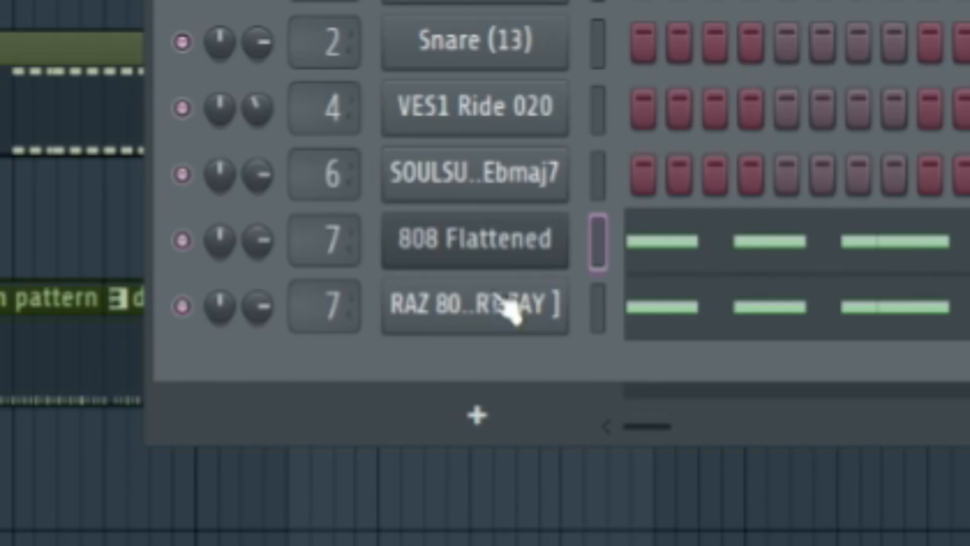
# - Open the sampler settings of the RAZ 808 3 [ SHORT ZAY ] channel
pyautogui.click(494, 248)
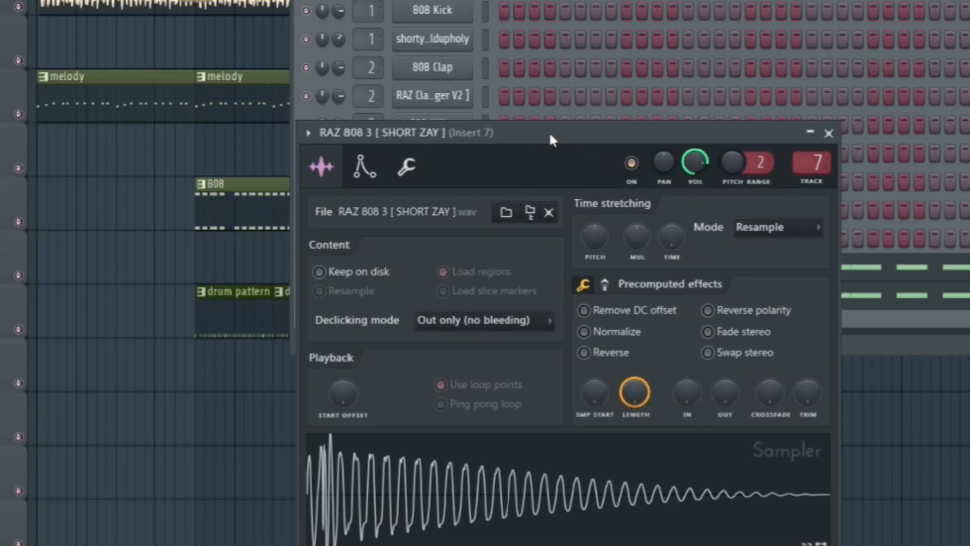
pyautogui.moveTo(551, 139); pyautogui.dragTo(602, 128)
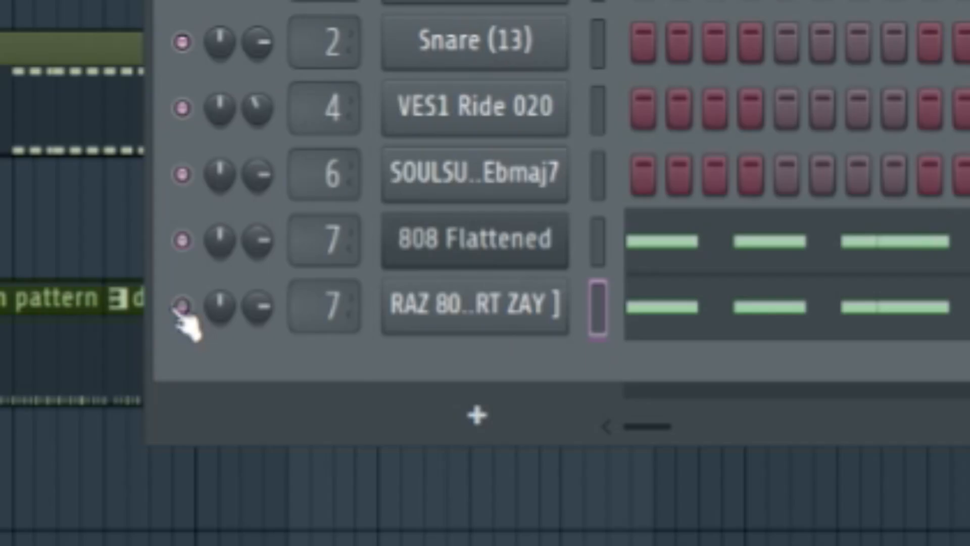
# - Play the 808 pattern, muting and re-enabling the RAZ 808 and 808 Flattened channels in turn to compare them
pyautogui.click(304, 296)
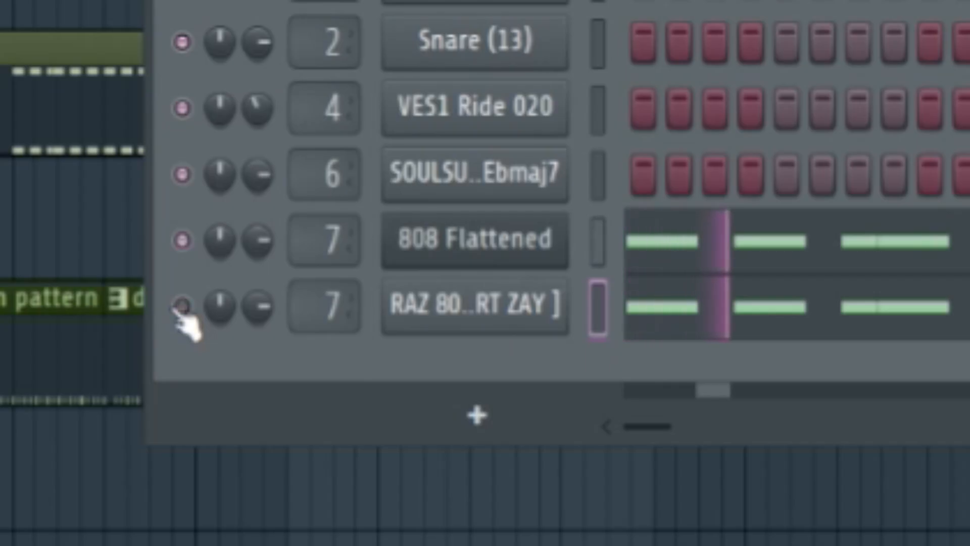
pyautogui.click(182, 305)
pyautogui.click(182, 239)
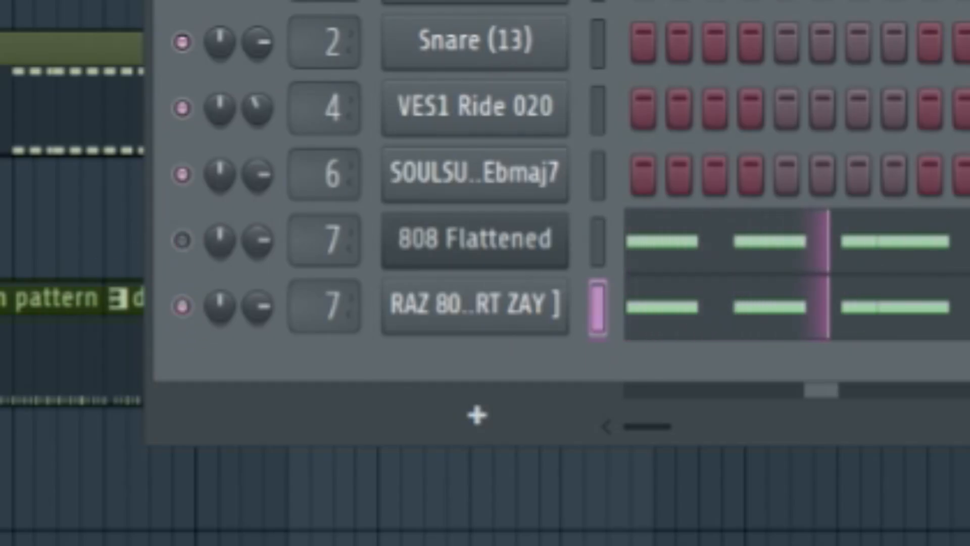
pyautogui.click(183, 239)
pyautogui.press('space')
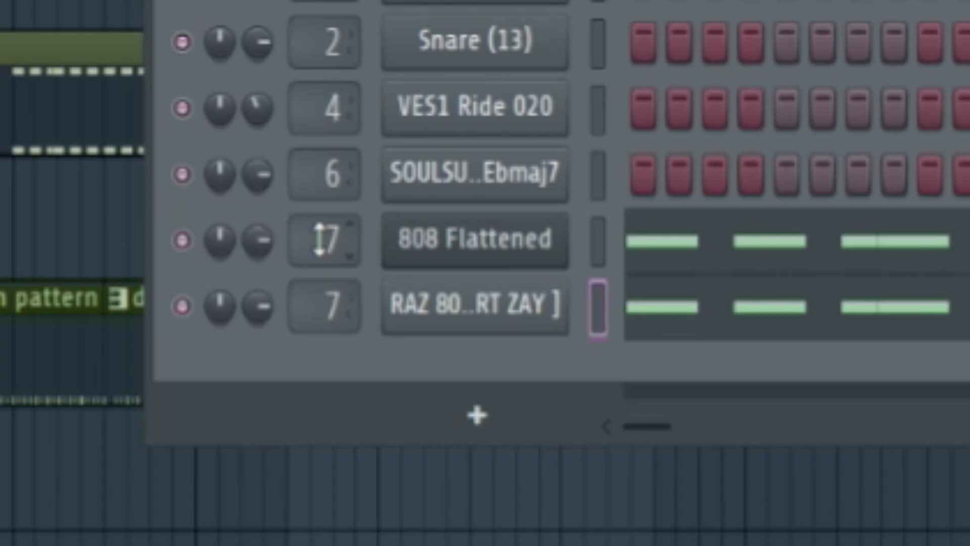
# - Inspect the Fruity Blood Overdrive settings on mixer insert 7, which both 808 channels use
pyautogui.click(319, 239)
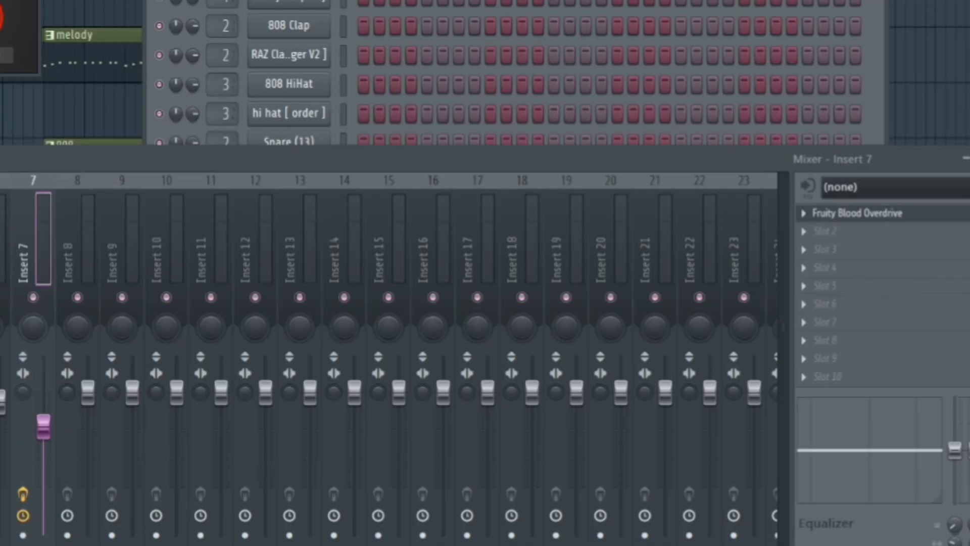
pyautogui.click(857, 213)
pyautogui.moveTo(407, 194); pyautogui.dragTo(410, 226)
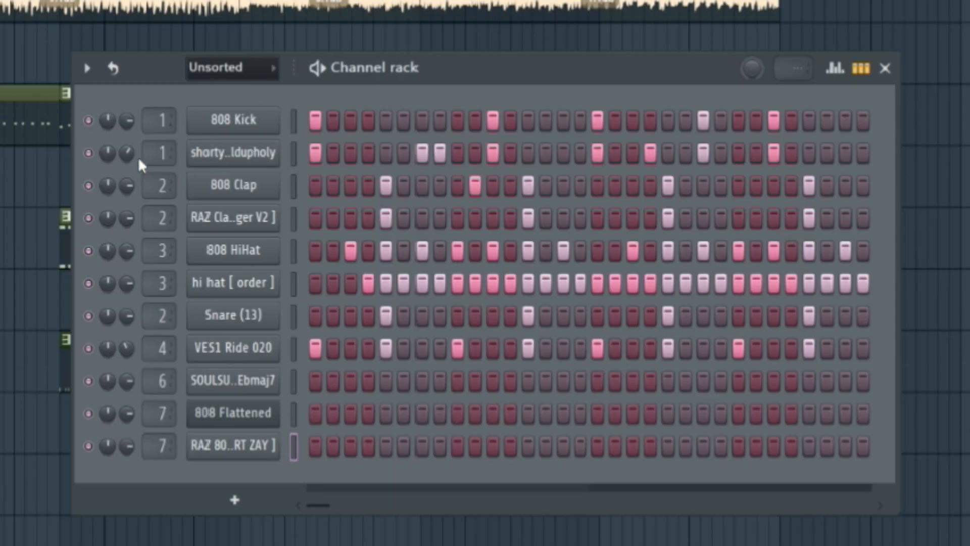
# - Play the drum pattern with the 808 Kick soloed, and again with the second kick soloed
pyautogui.press('space')
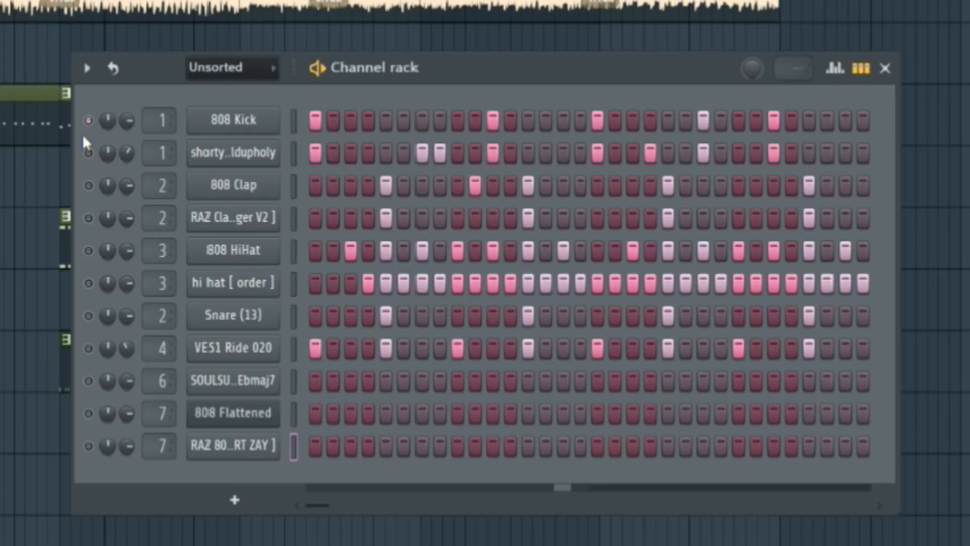
pyautogui.press('space')
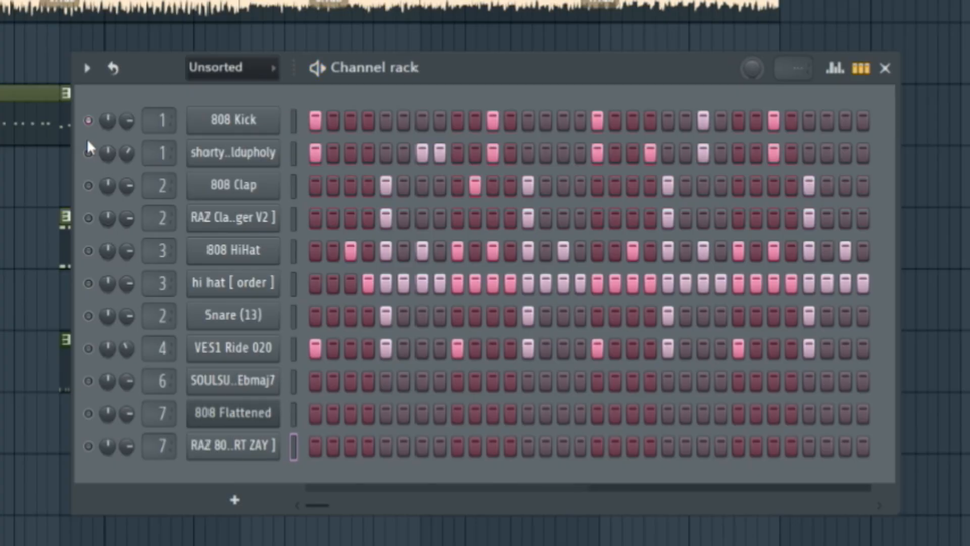
pyautogui.rightClick(88, 152)
pyautogui.press('space')
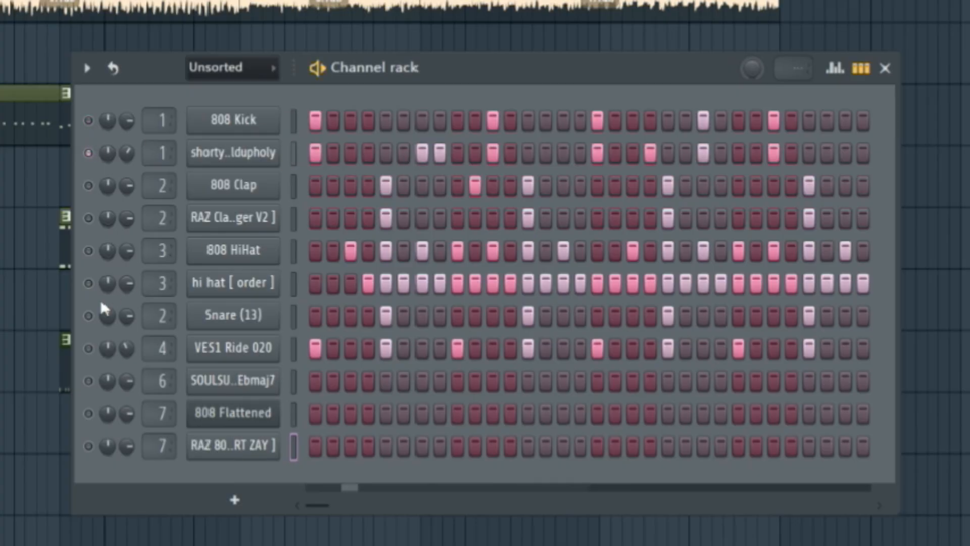
pyautogui.press('space')
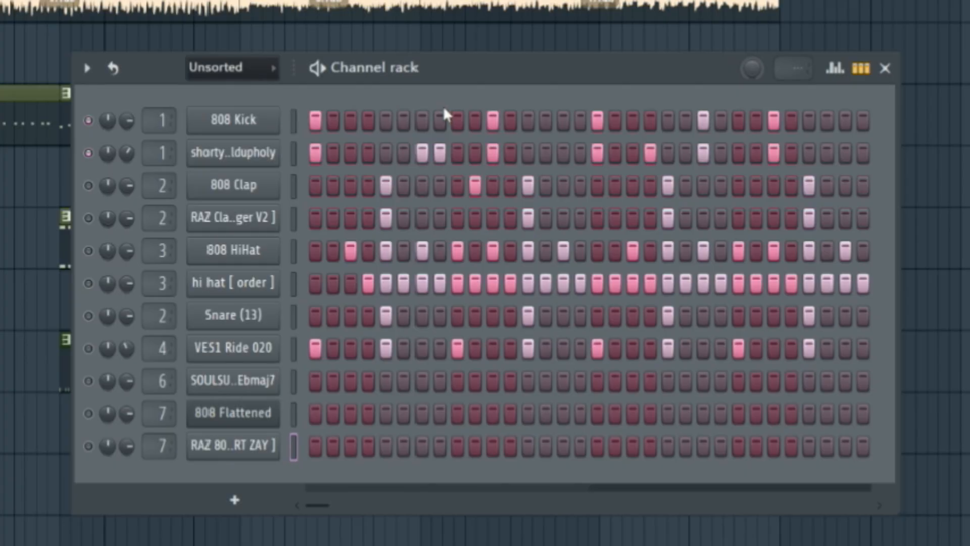
# - Audition the clap, 808 HiHat and VES1 Ride 020 channels of the drum pattern by enabling or soloing them
pyautogui.click(88, 185)
pyautogui.rightClick(88, 219)
pyautogui.rightClick(88, 251)
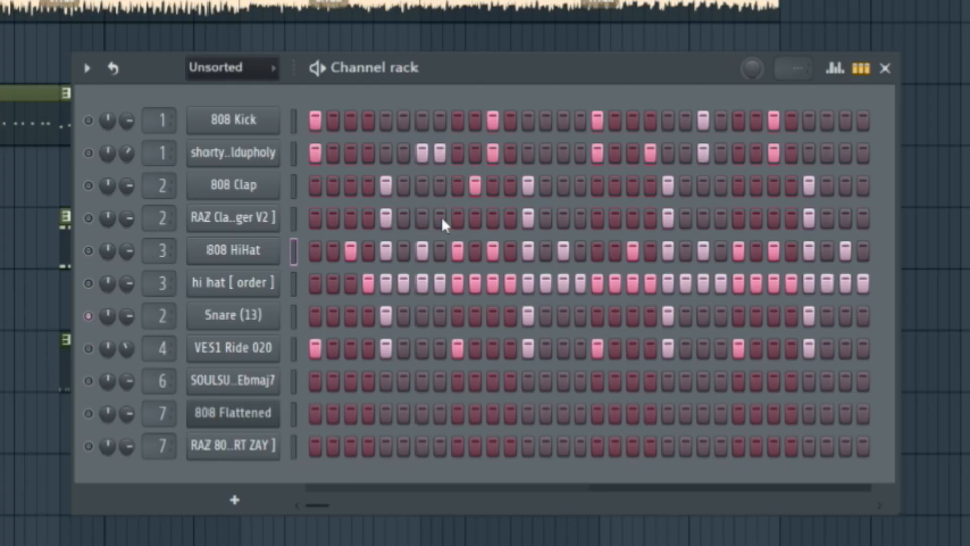
pyautogui.click(88, 348)
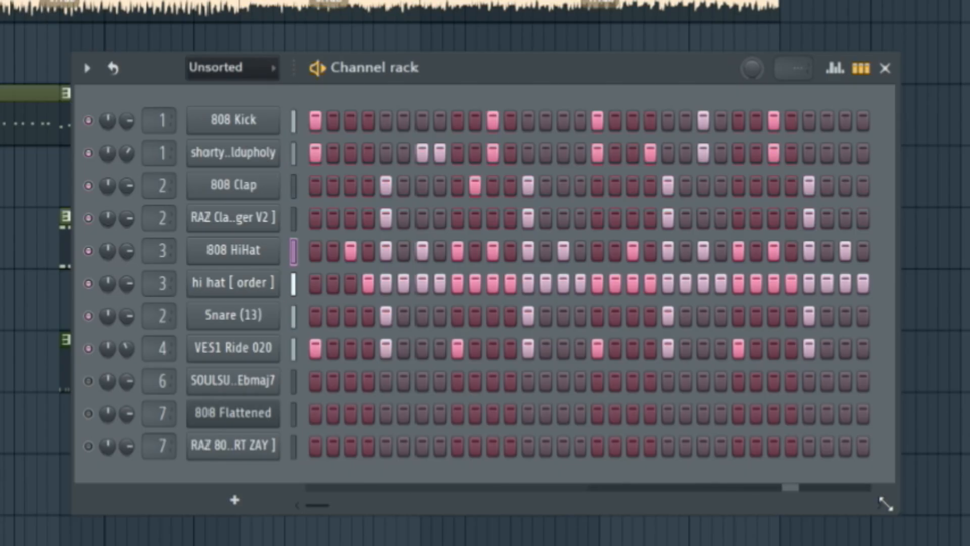
# - Play the drum pattern with VES1 Ride 020 muted, and play it again with the ride enabled
pyautogui.press('space')
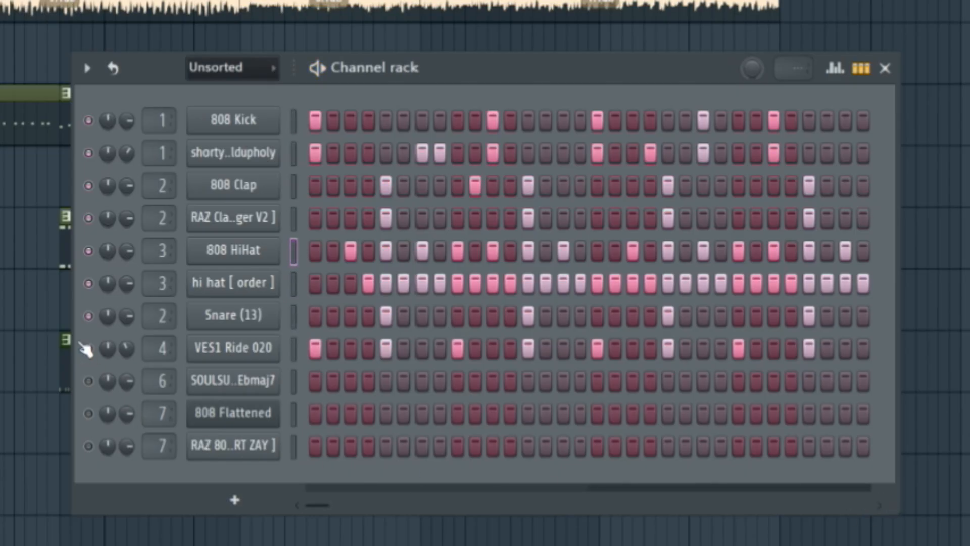
pyautogui.press('space')
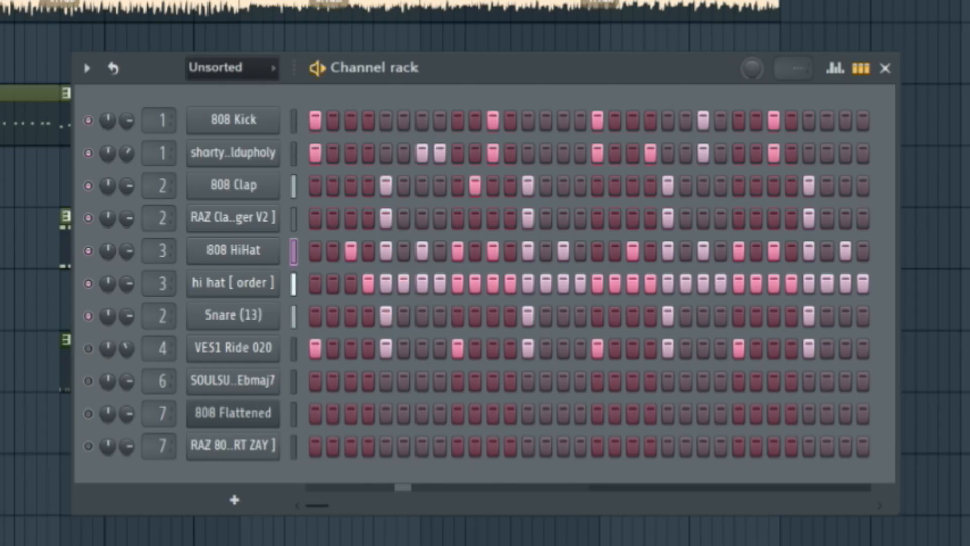
pyautogui.press('space')
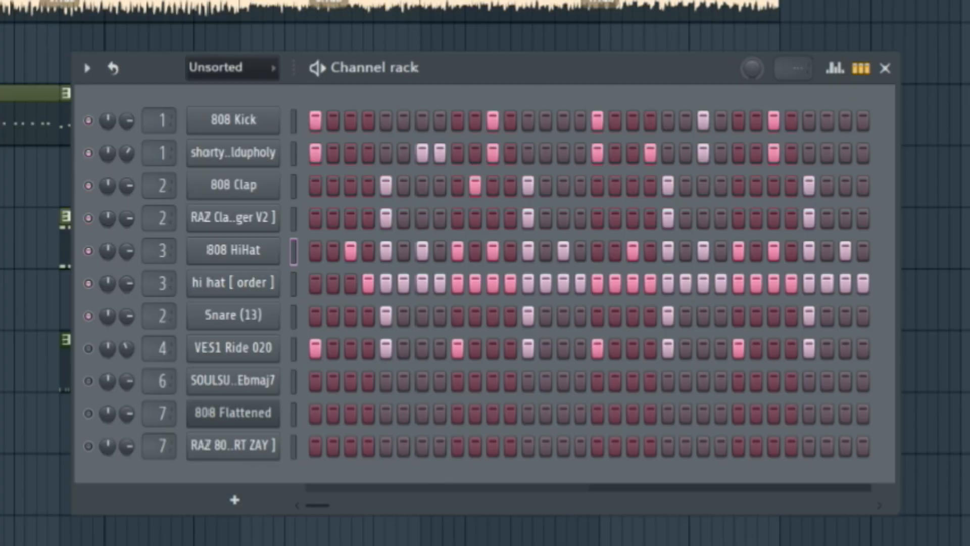
pyautogui.click(89, 350)
pyautogui.press('space')
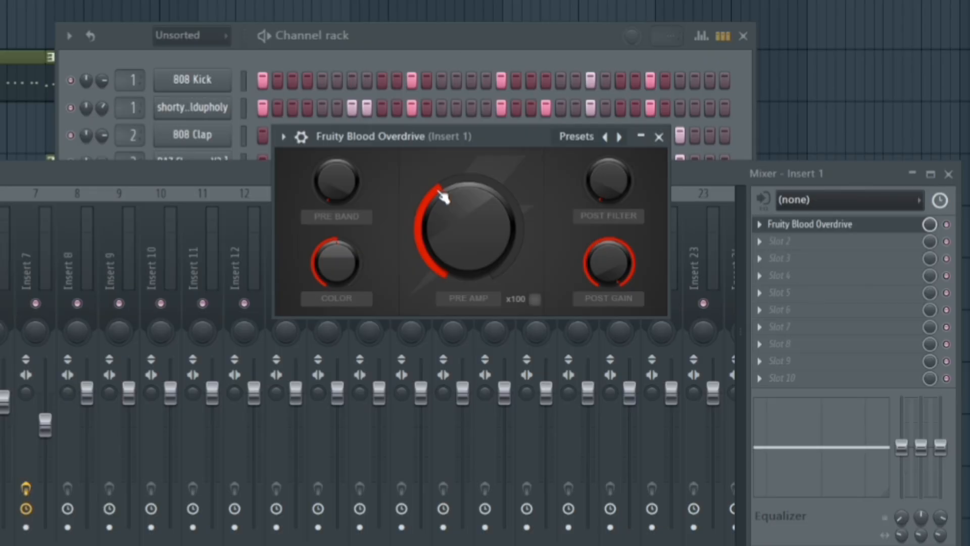
# - Inspect the Fruity Blood Overdrive settings on mixer insert 1 for the kicks
pyautogui.moveTo(452, 137); pyautogui.dragTo(466, 175)
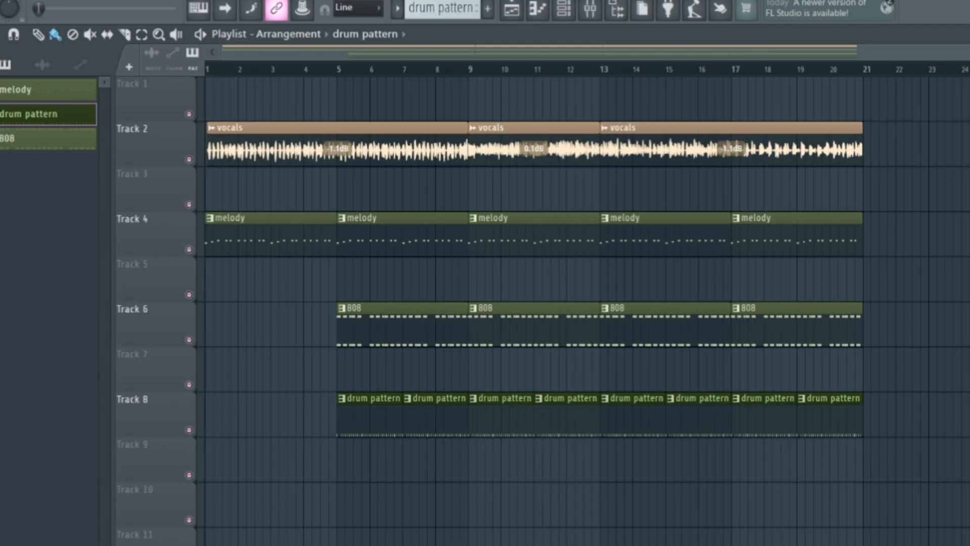
# - Examine how the vocals, melody, 808 and drum pattern clips are arranged in the playlist
pyautogui.click(141, 34)
pyautogui.moveTo(221, 258); pyautogui.dragTo(320, 426)
pyautogui.moveTo(263, 299); pyautogui.dragTo(262, 114)
pyautogui.moveTo(341, 522); pyautogui.dragTo(808, 215)
pyautogui.click(475, 237)
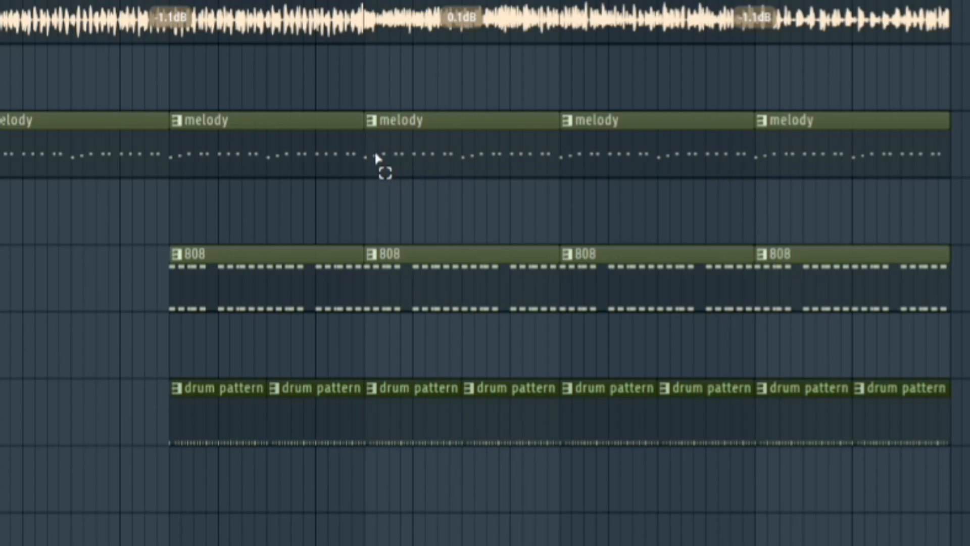
pyautogui.moveTo(219, 507); pyautogui.dragTo(969, 113)
pyautogui.moveTo(969, 0); pyautogui.dragTo(232, 79)
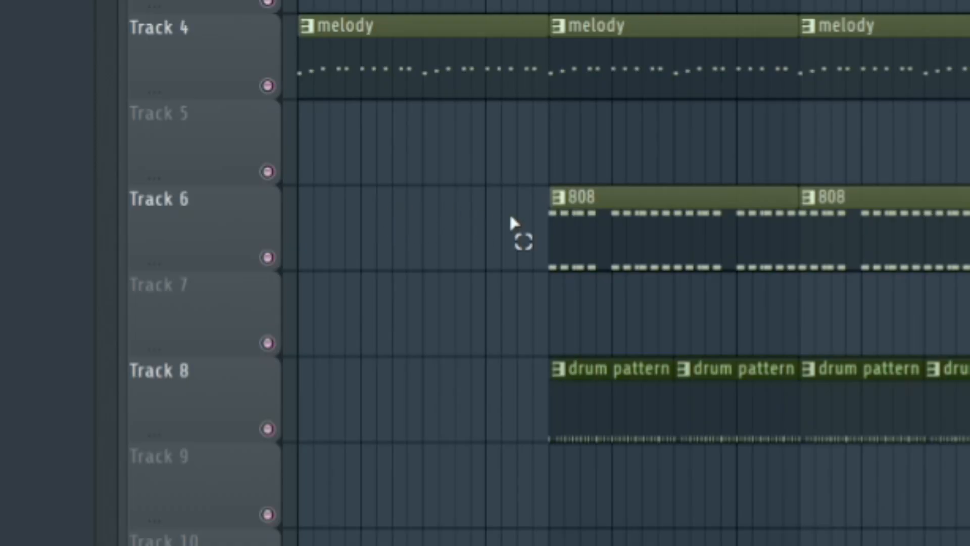
pyautogui.moveTo(510, 217); pyautogui.dragTo(682, 384)
pyautogui.moveTo(467, 228); pyautogui.dragTo(340, 385)
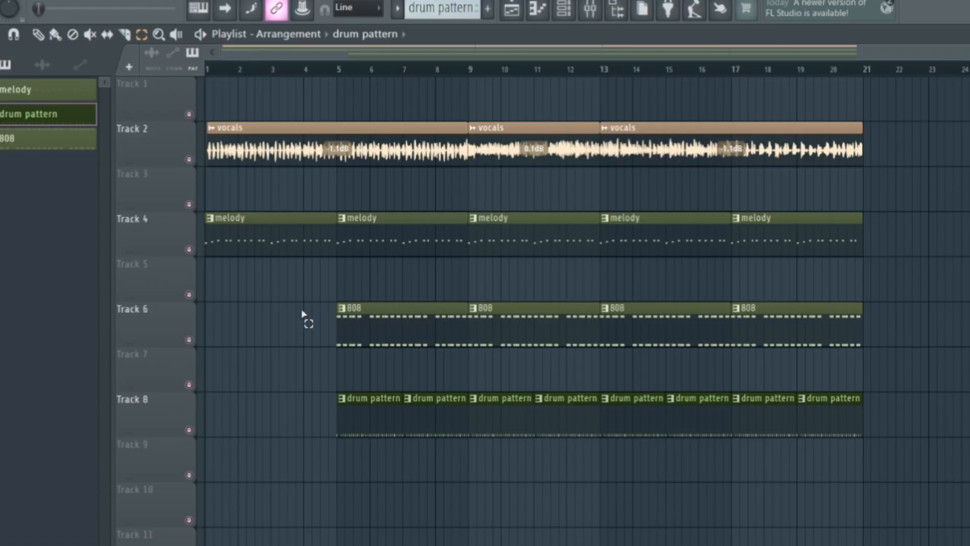
pyautogui.press('p')
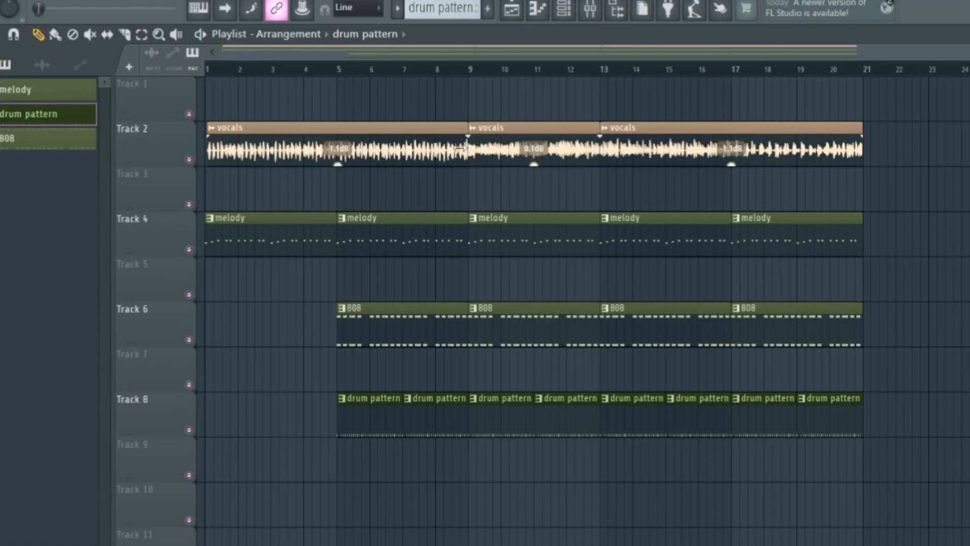